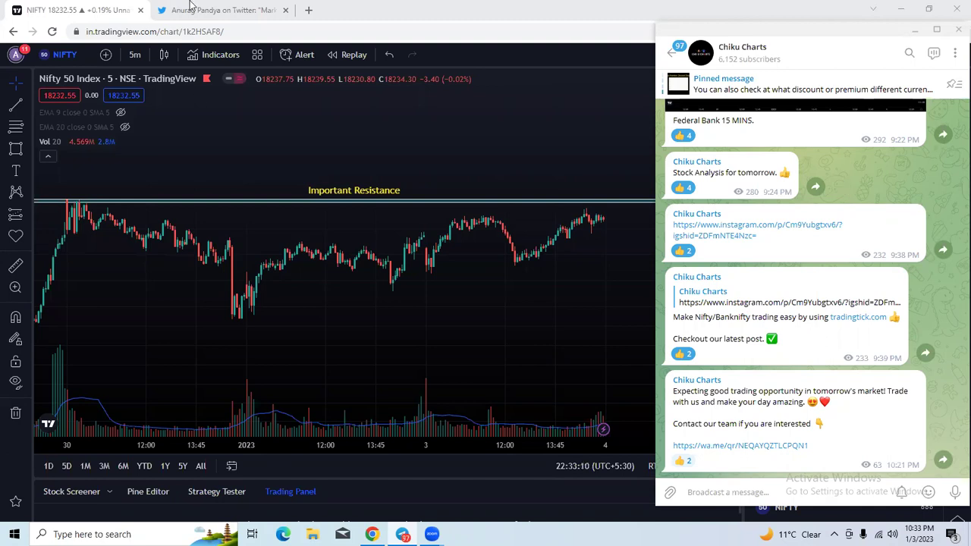
# - Bring up the market participants' views tweet on Twitter and dismiss the notifications prompt
pyautogui.click(244, 288)
pyautogui.hotkey('ctrl', 'Tab')
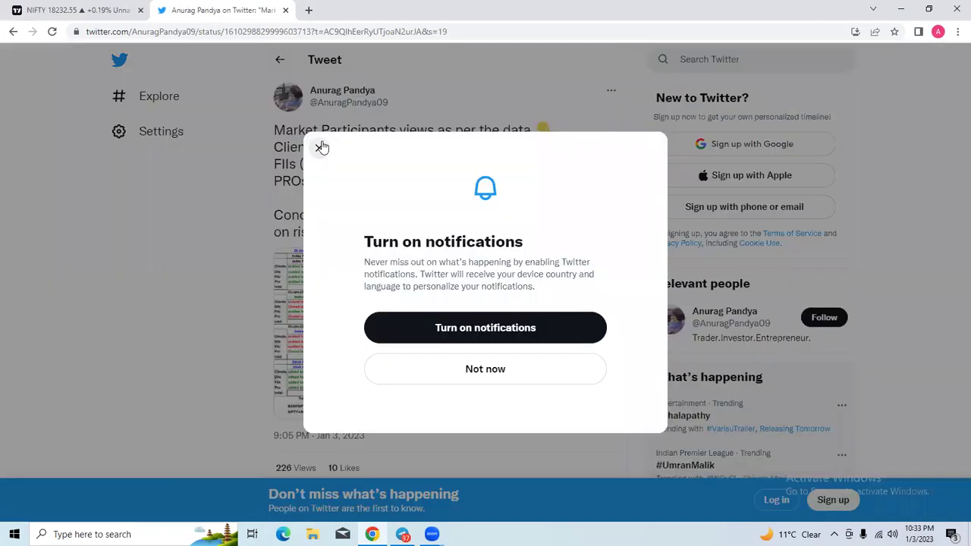
pyautogui.click(136, 215)
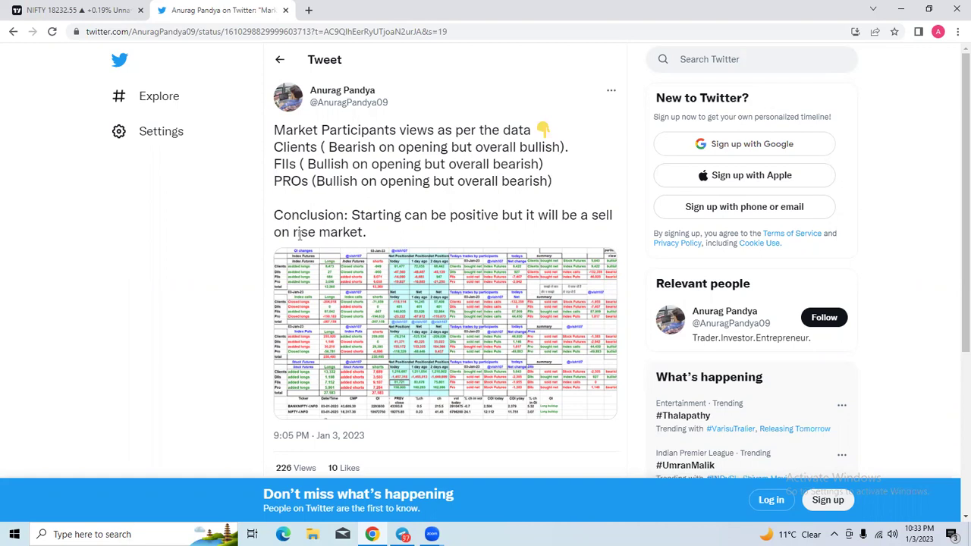
# - On the Nifty 50 chart, lower the Important Resistance zone toward the recent highs
pyautogui.click(50, 7)
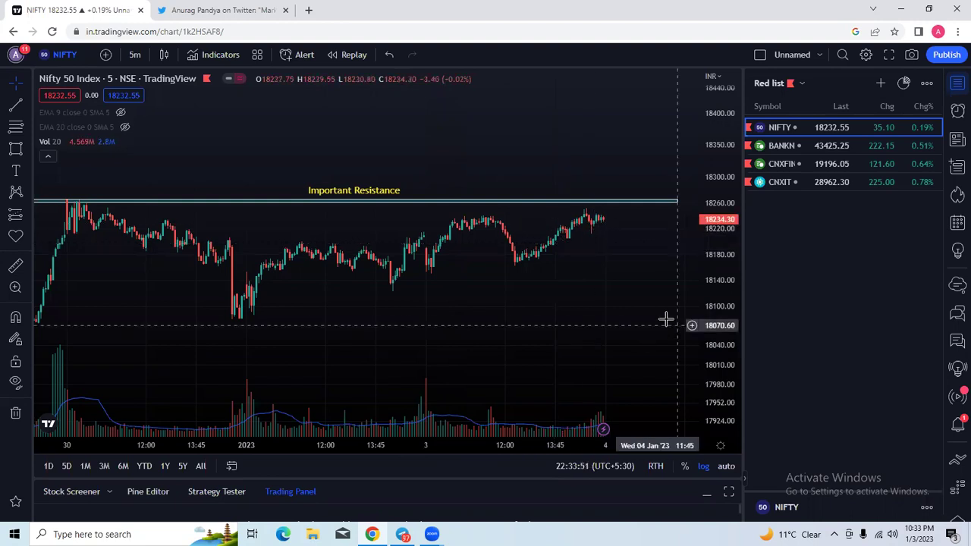
pyautogui.click(619, 201)
pyautogui.moveTo(626, 197); pyautogui.dragTo(66, 216)
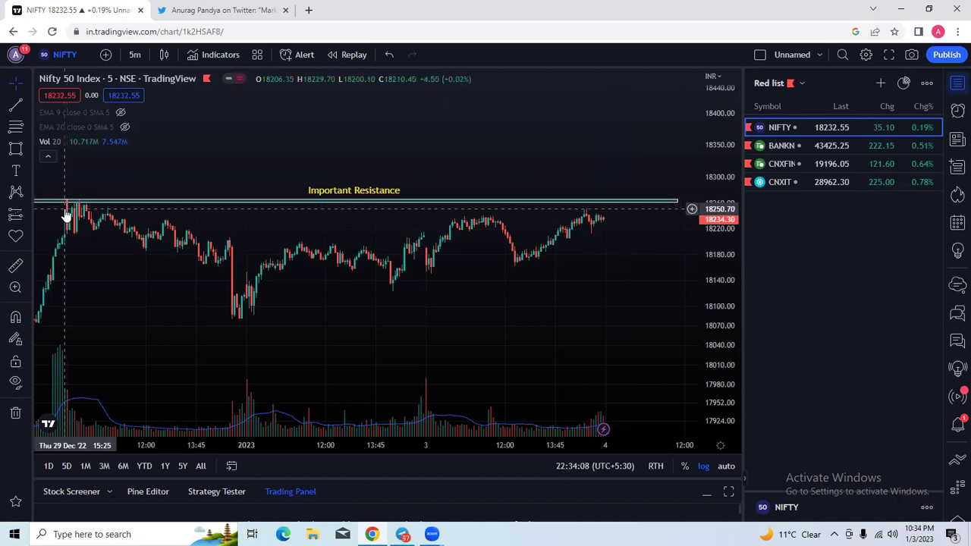
pyautogui.click(79, 201)
pyautogui.moveTo(76, 210); pyautogui.dragTo(141, 232)
pyautogui.click(225, 263)
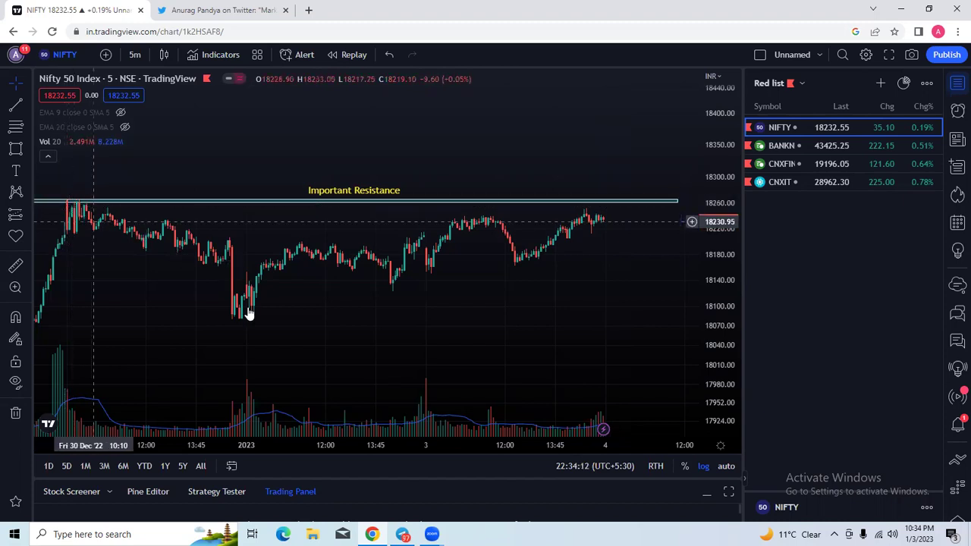
# - Fine-tune the Important Resistance zone down from about 18263 to about 18261
pyautogui.click(625, 209)
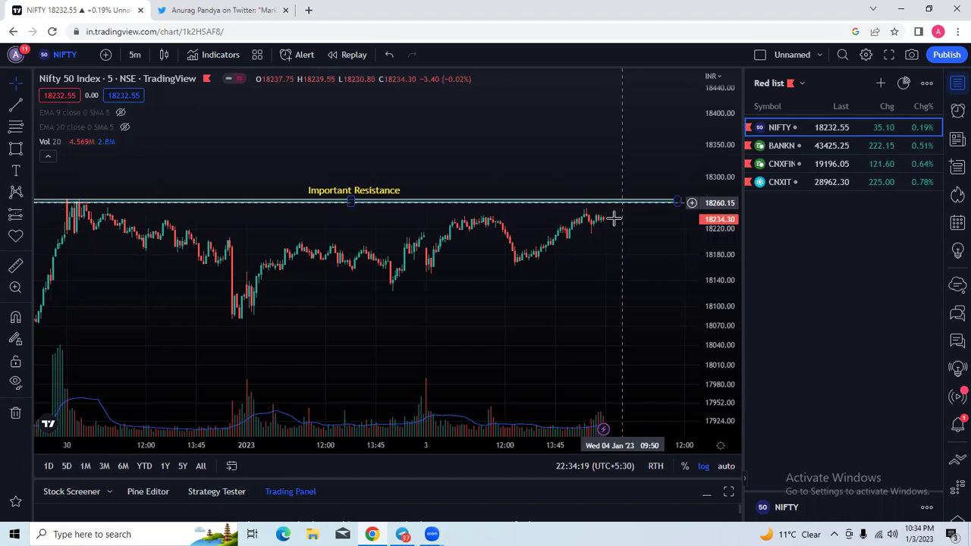
pyautogui.press('Escape')
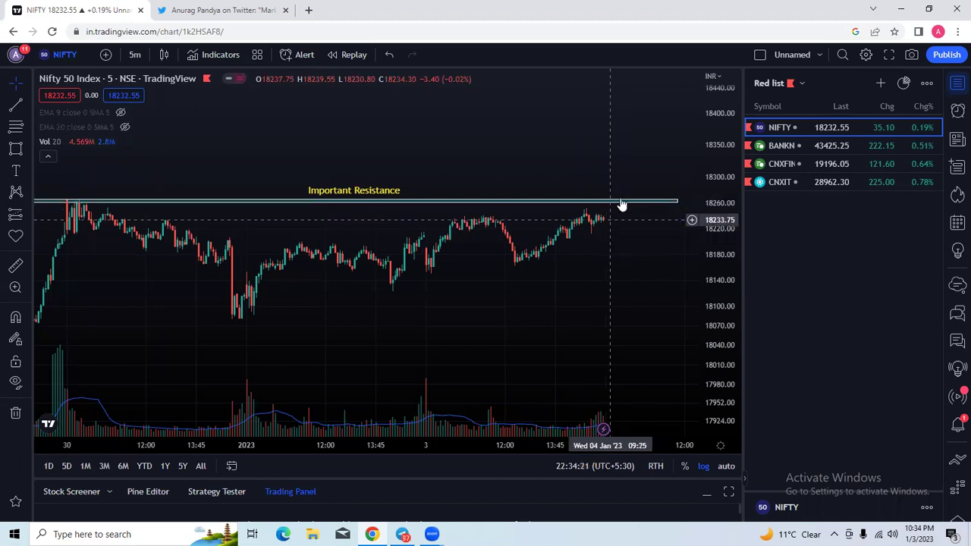
pyautogui.click(622, 201)
pyautogui.moveTo(622, 201); pyautogui.dragTo(624, 203)
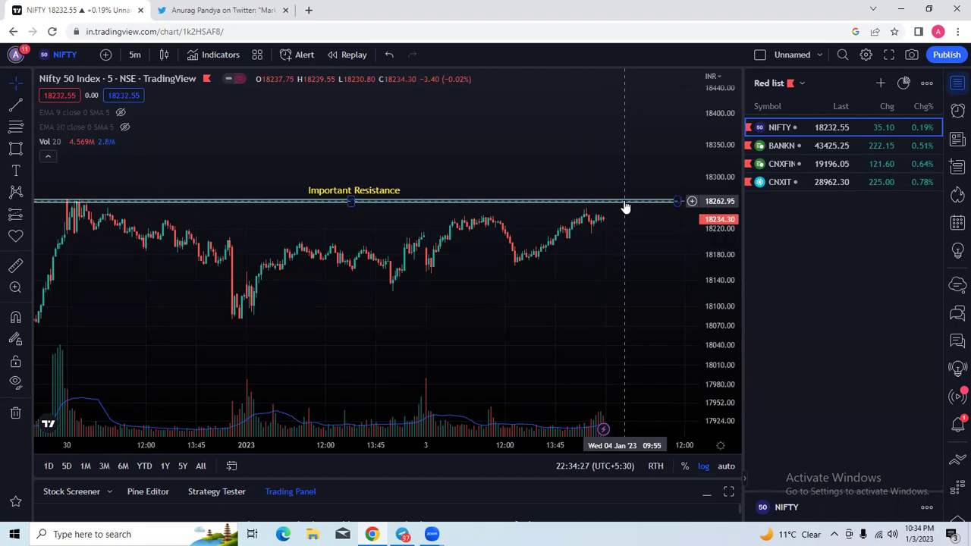
pyautogui.moveTo(625, 207); pyautogui.dragTo(625, 207)
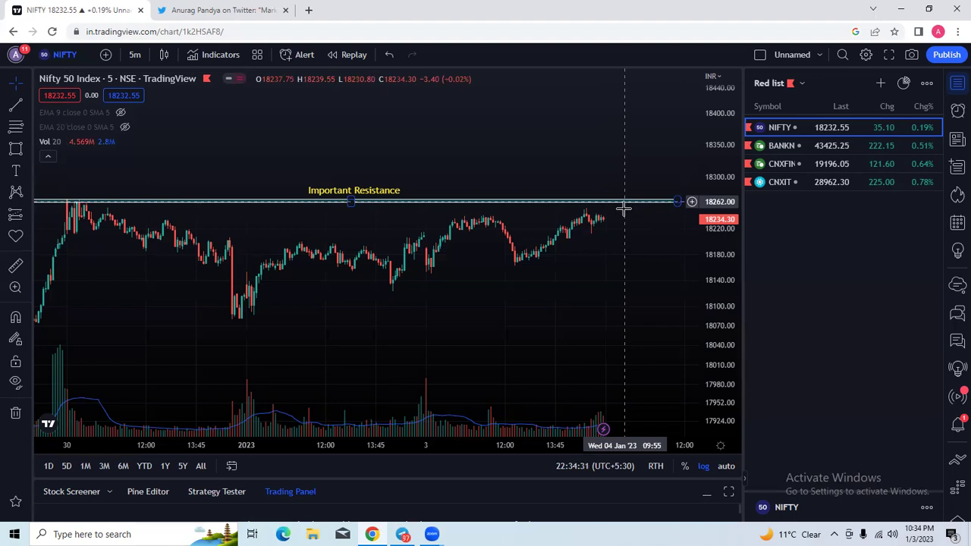
pyautogui.click(607, 217)
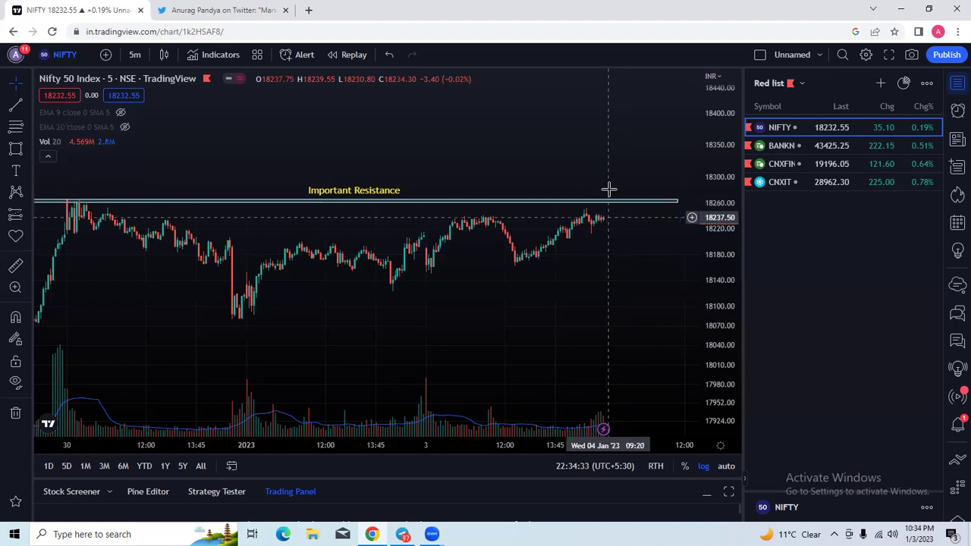
pyautogui.click(611, 203)
pyautogui.moveTo(611, 205); pyautogui.dragTo(613, 205)
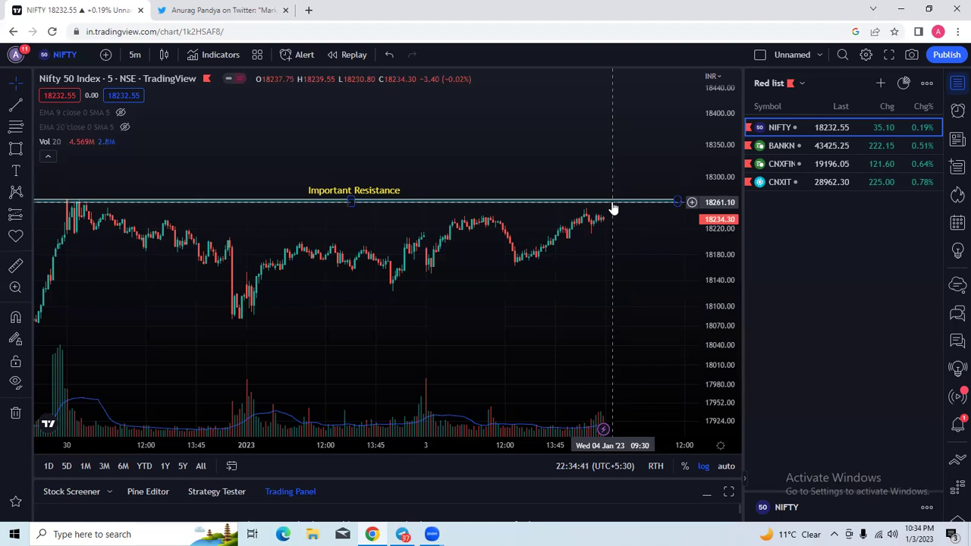
# - Nudge the Important Resistance zone down to about 18260
pyautogui.moveTo(612, 209); pyautogui.dragTo(613, 210)
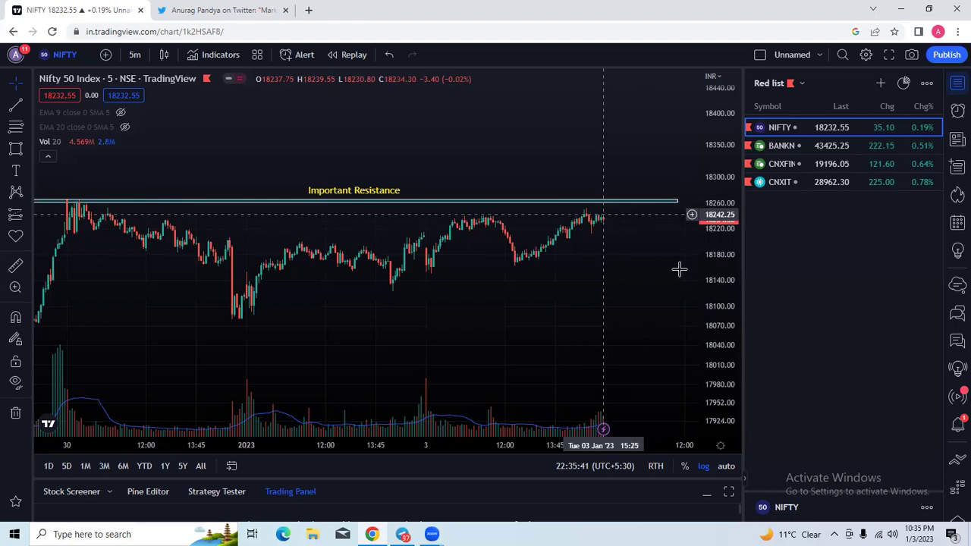
# - Shift the resistance zone slightly lower, then raise it to about 18259 and deselect it
pyautogui.click(621, 209)
pyautogui.moveTo(621, 202); pyautogui.dragTo(620, 203)
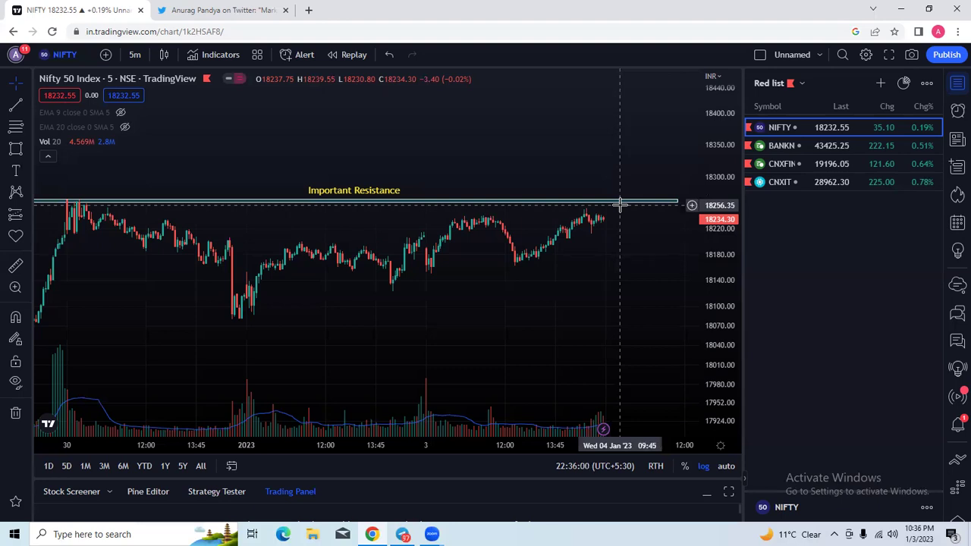
pyautogui.click(621, 203)
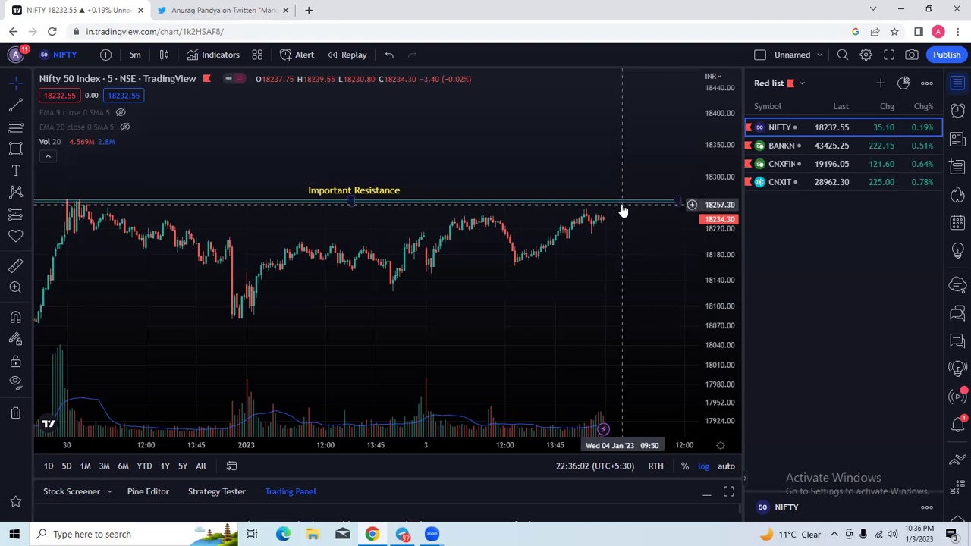
pyautogui.moveTo(621, 210); pyautogui.dragTo(620, 209)
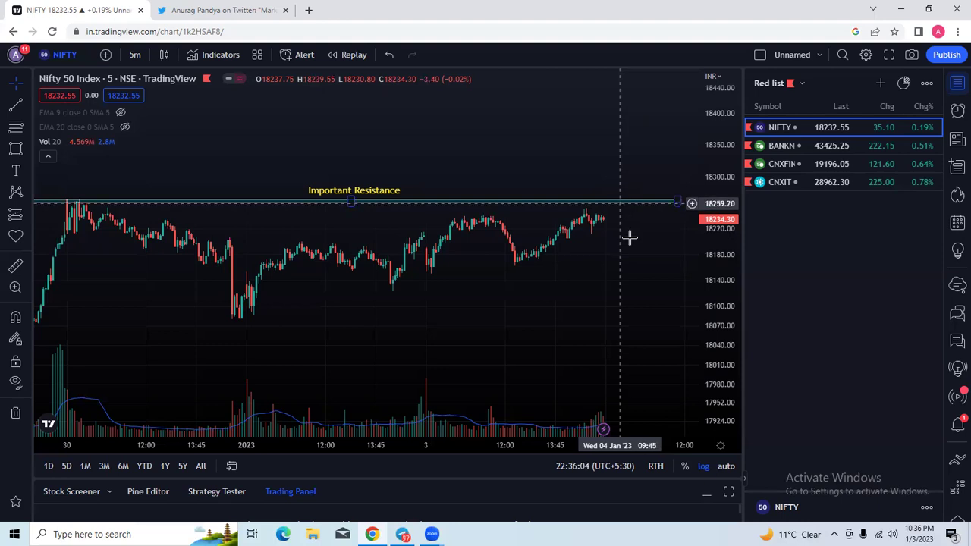
pyautogui.click(593, 229)
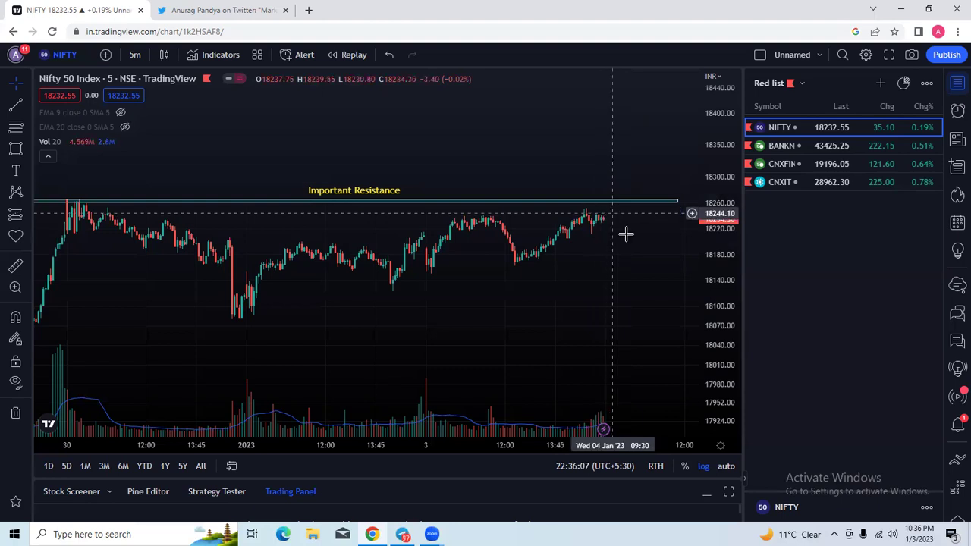
# - Raise the zone a little higher, then bring the Telegram Chiku Charts channel forward
pyautogui.click(622, 203)
pyautogui.moveTo(621, 198); pyautogui.dragTo(621, 196)
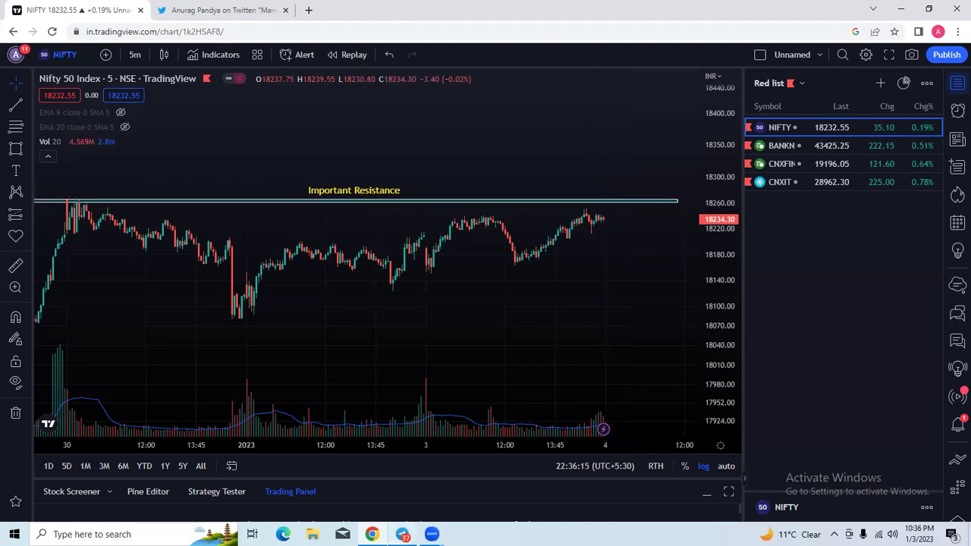
pyautogui.hotkey('alt', 'Tab')
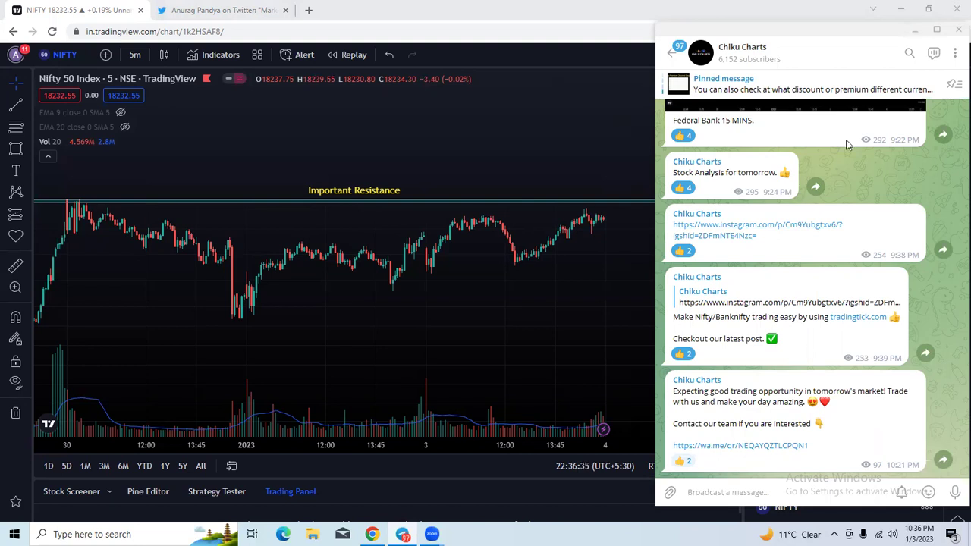
# - Return to TradingView and open the Bank Nifty 5-min chart with its scaling reset
pyautogui.hotkey('alt', 'Tab')
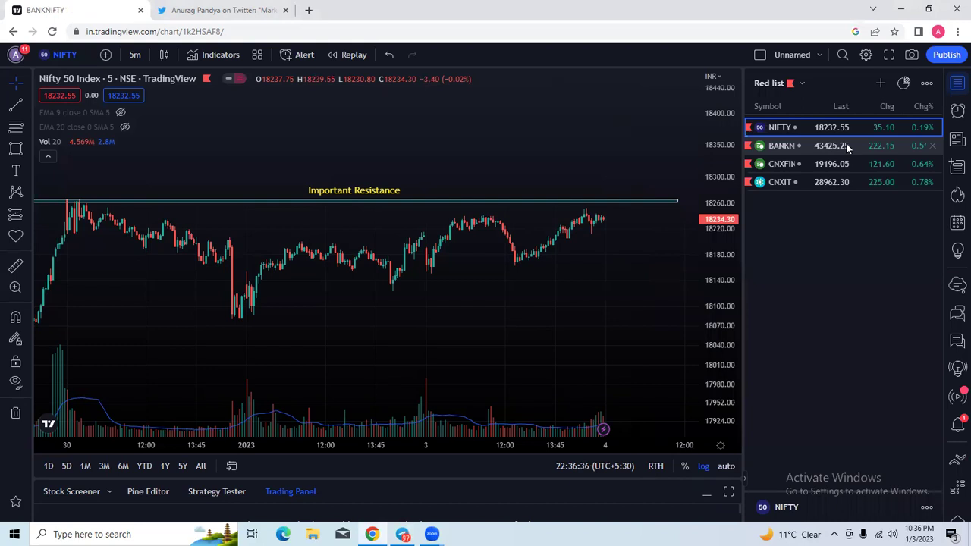
pyautogui.click(847, 146)
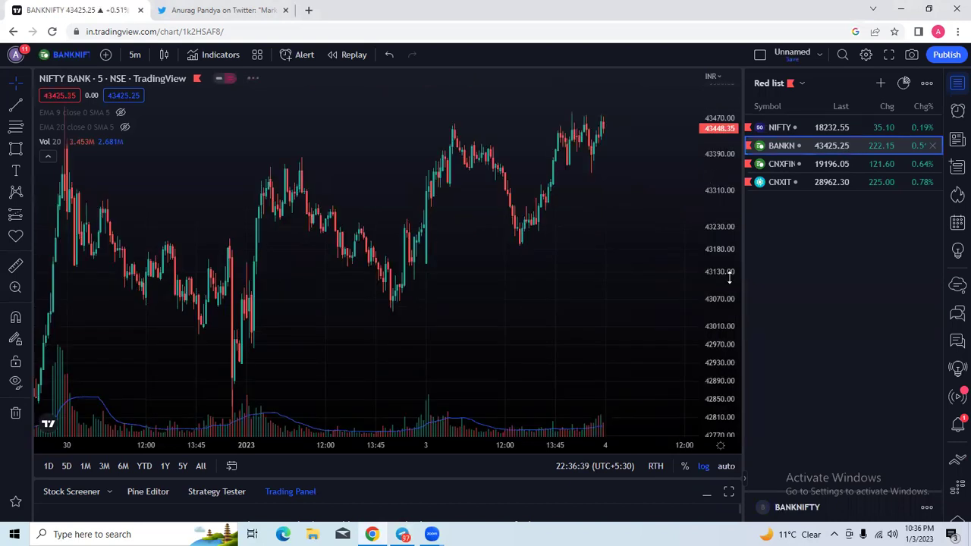
pyautogui.scroll(-2, 732, 303)
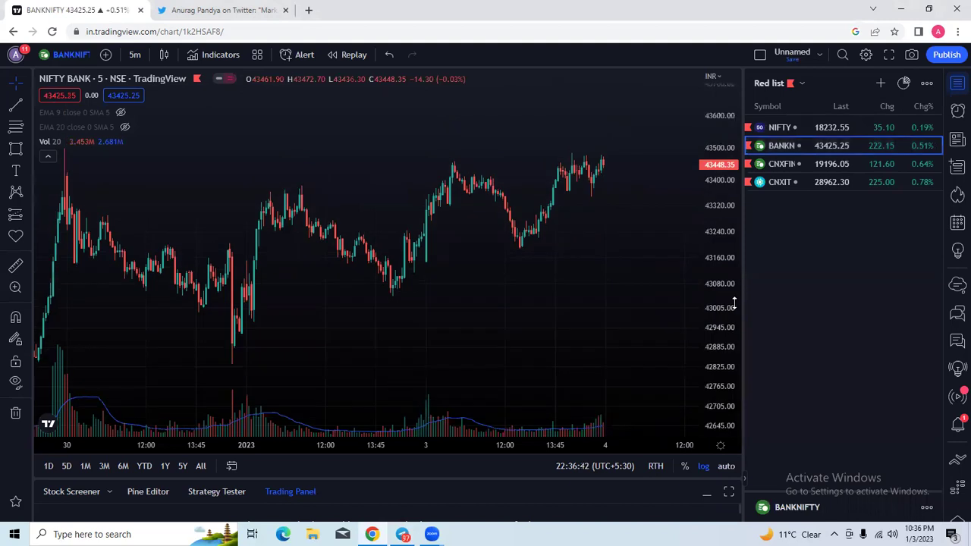
pyautogui.scroll(-1, 733, 304)
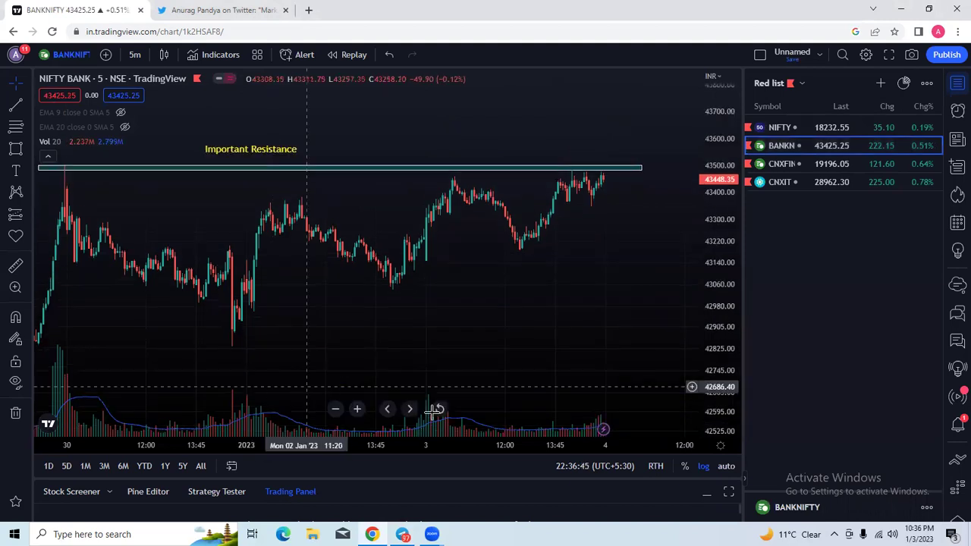
pyautogui.click(439, 409)
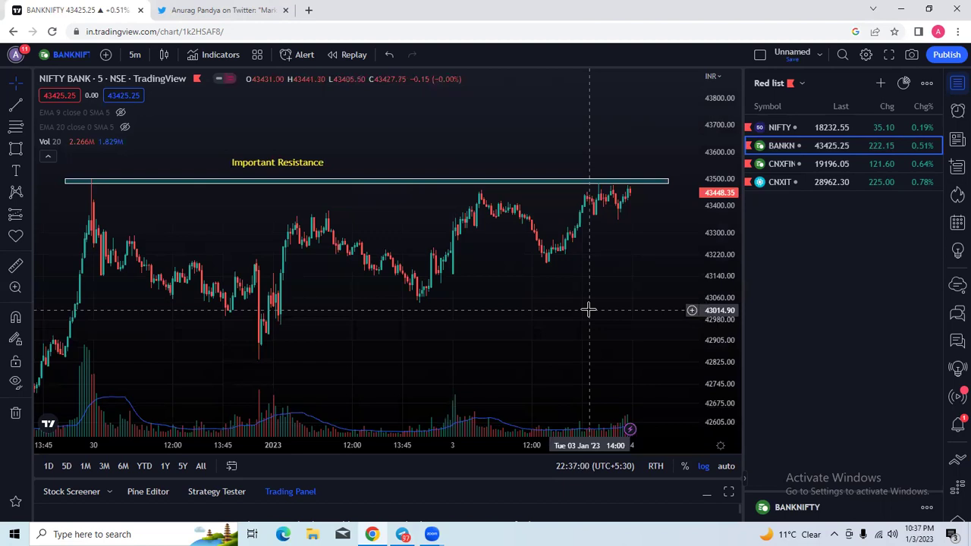
# - Check that the Important Resistance zone lies along the recent highs near 43500
pyautogui.click(656, 191)
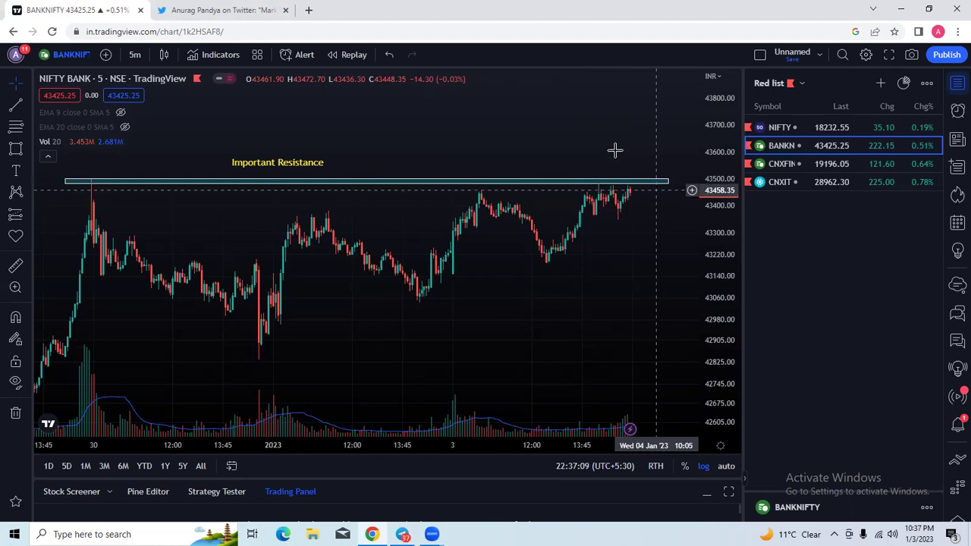
pyautogui.click(669, 186)
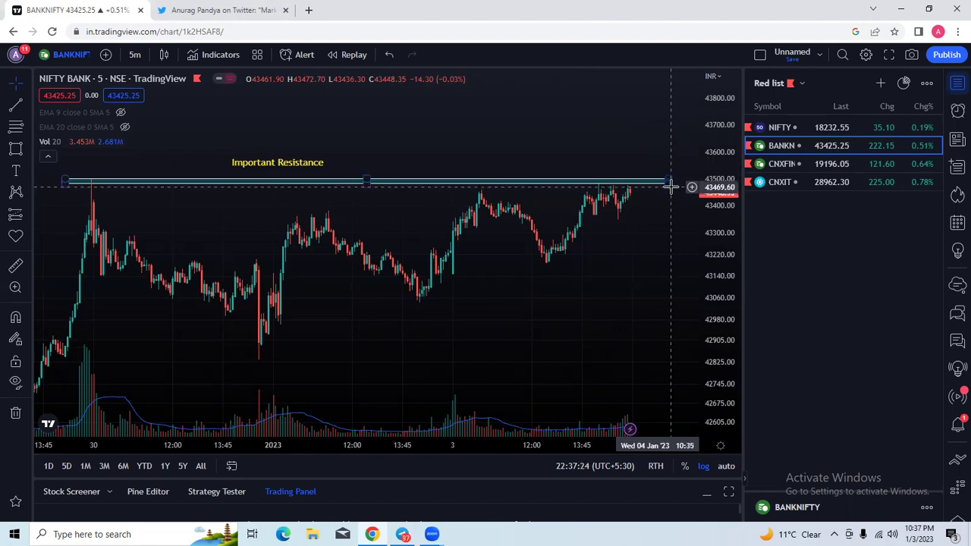
pyautogui.click(669, 186)
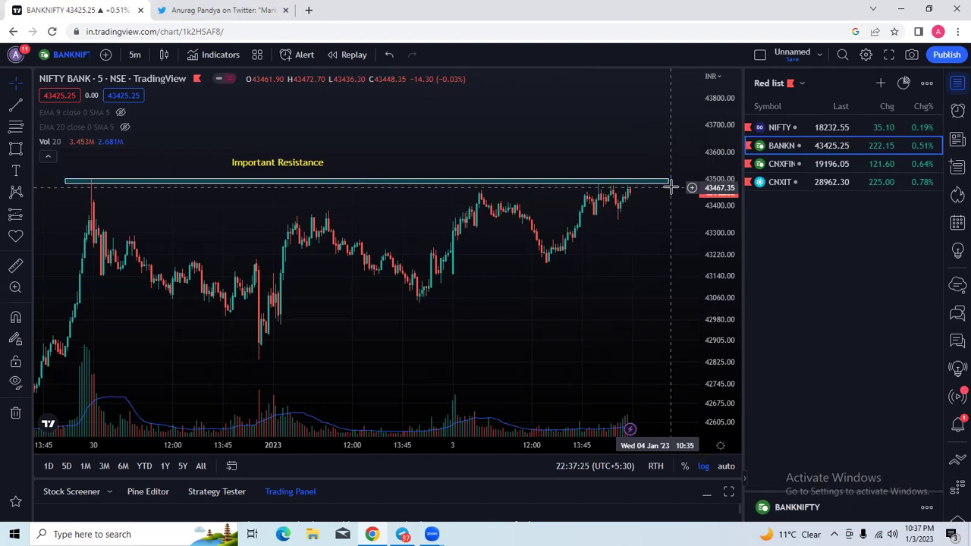